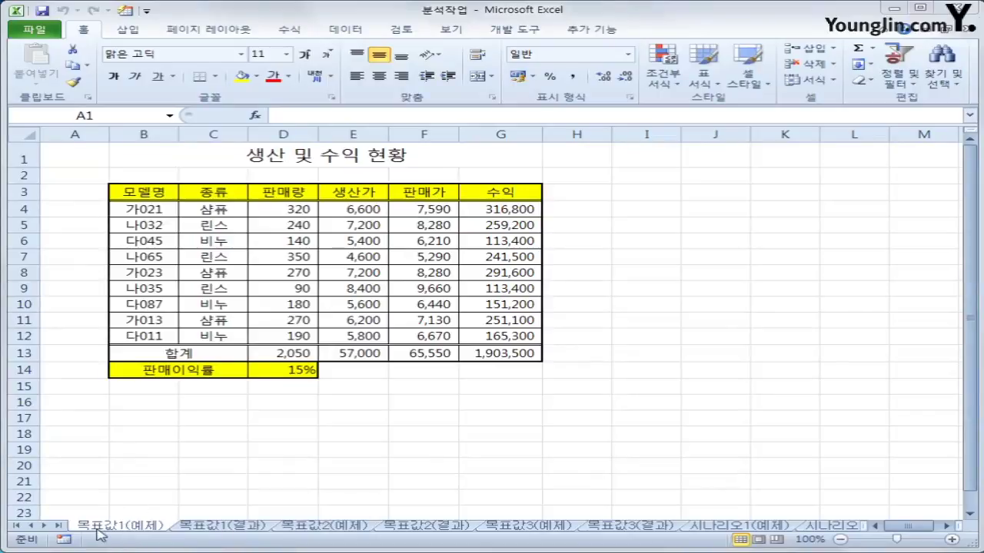
Inspect the total profit in G13 and the margin rate in D14 on sheet 목표값1(예제), then open Goal Seek for G13.
click(102, 520)
key(BackSpace)
click(332, 156)
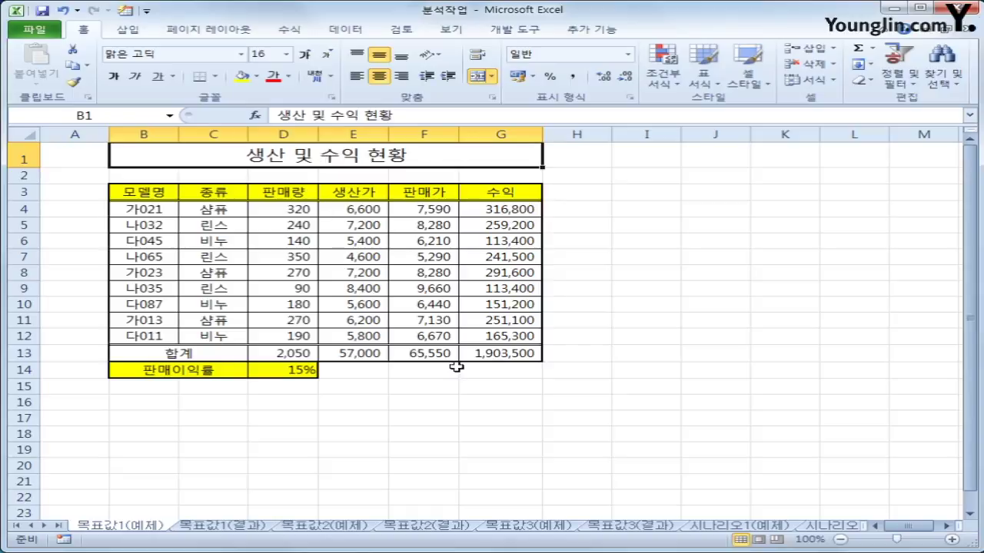
click(501, 357)
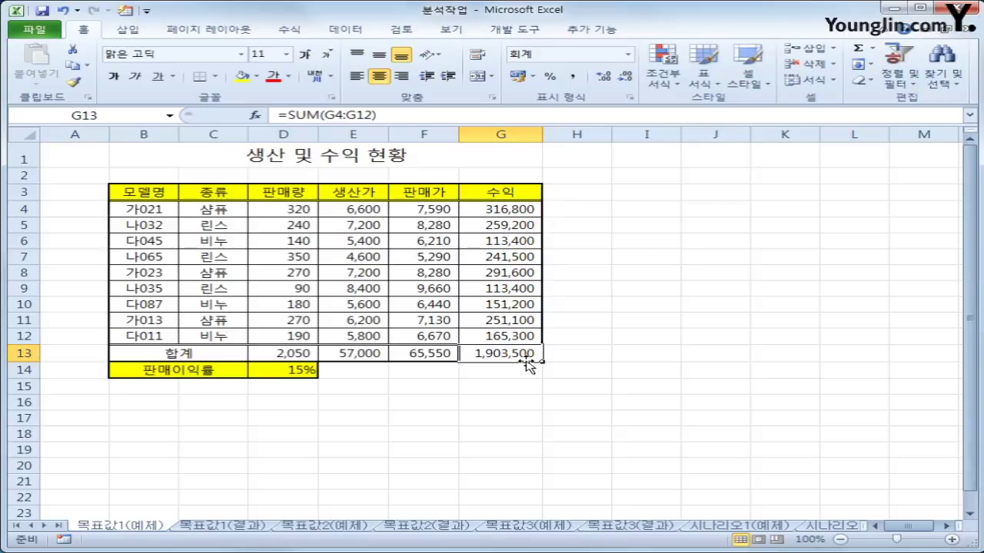
click(296, 372)
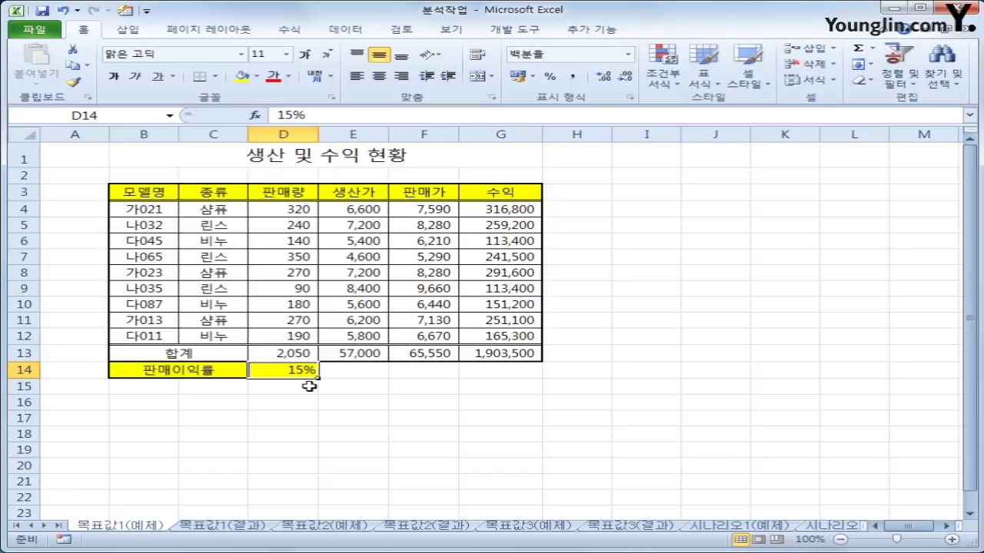
click(502, 354)
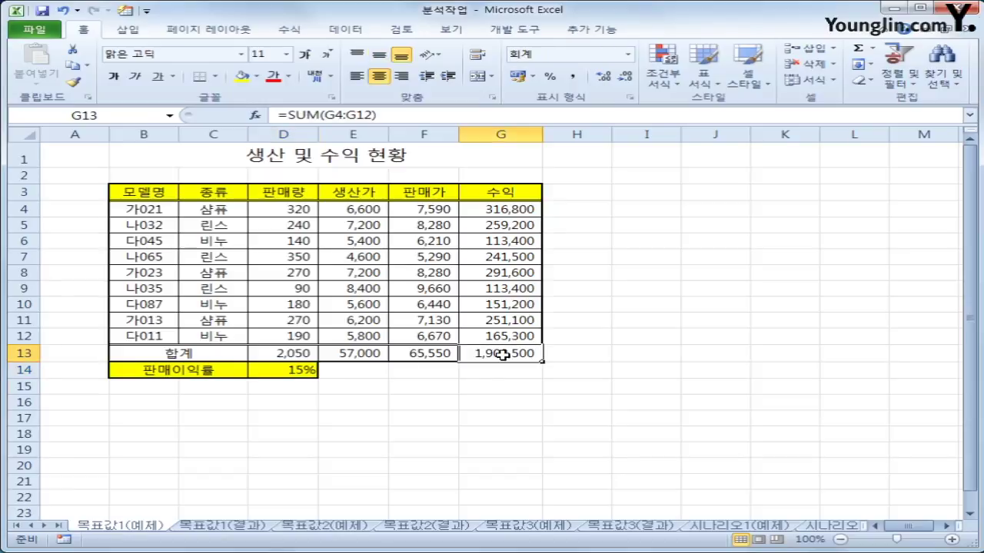
click(331, 33)
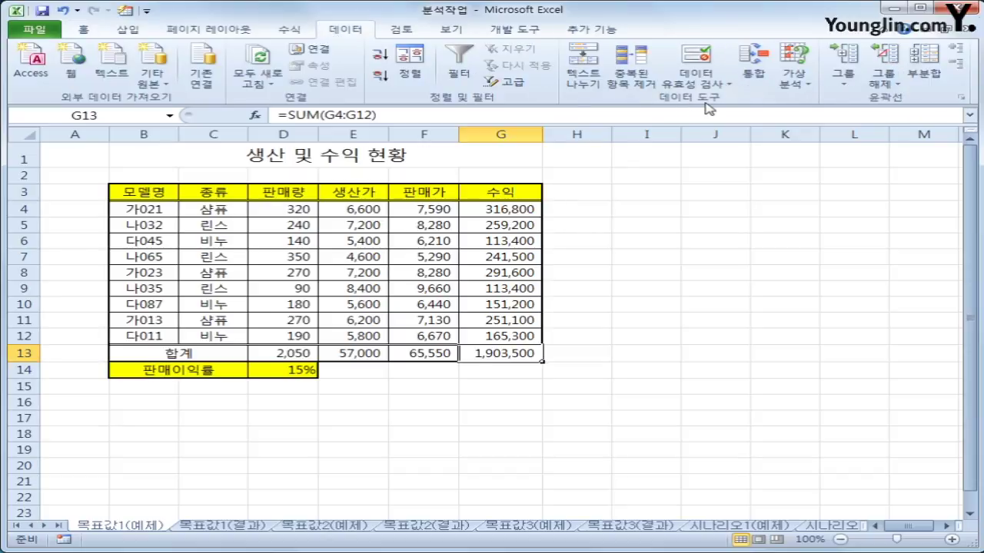
click(794, 77)
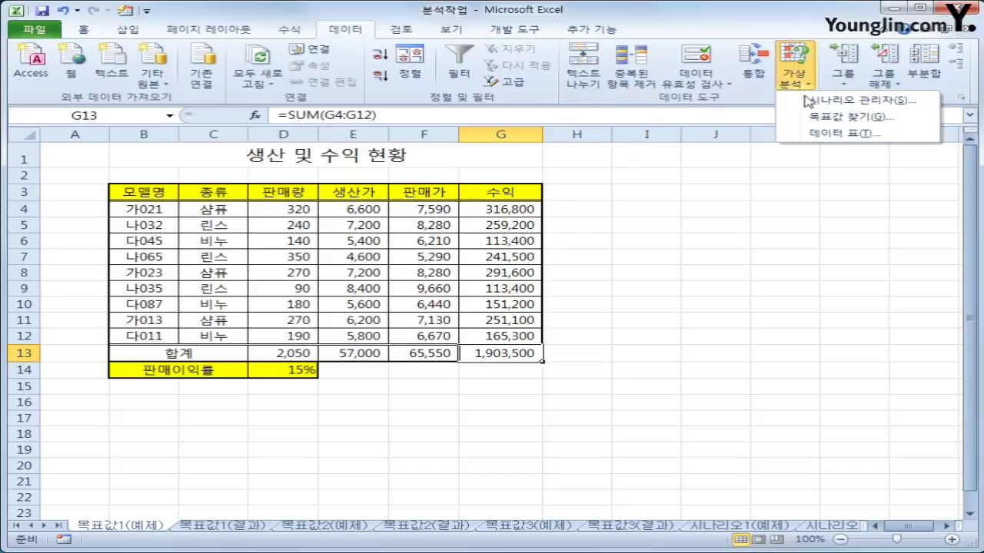
click(820, 120)
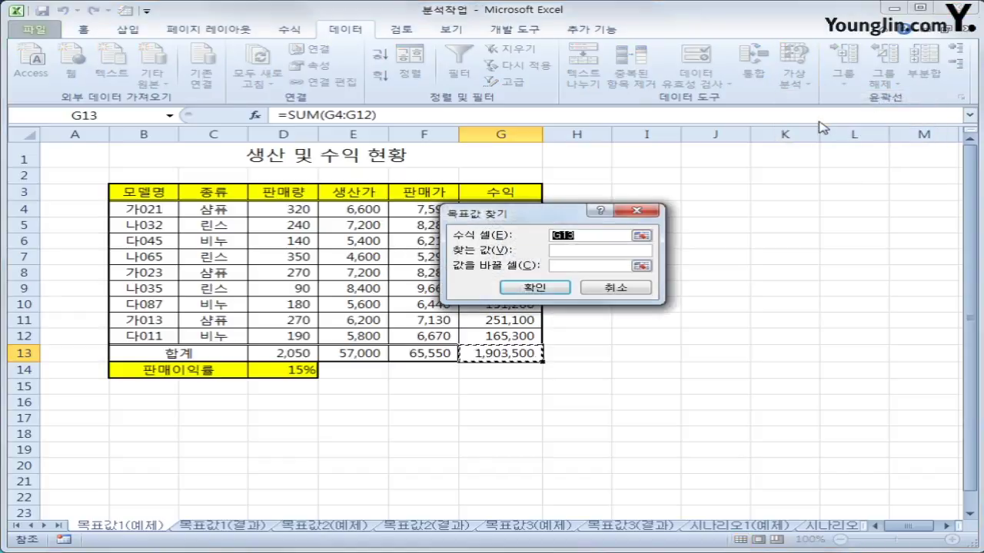
drag(547, 212, 692, 197)
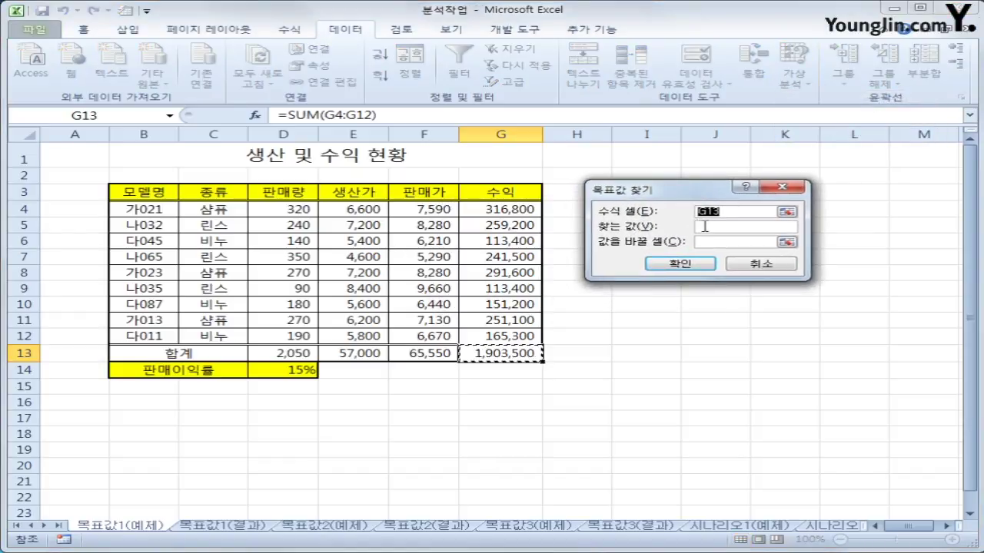
Seek a total profit of 4000000 in G13 by changing the sales margin rate in D14, and keep the solution.
click(704, 226)
text(4000000)
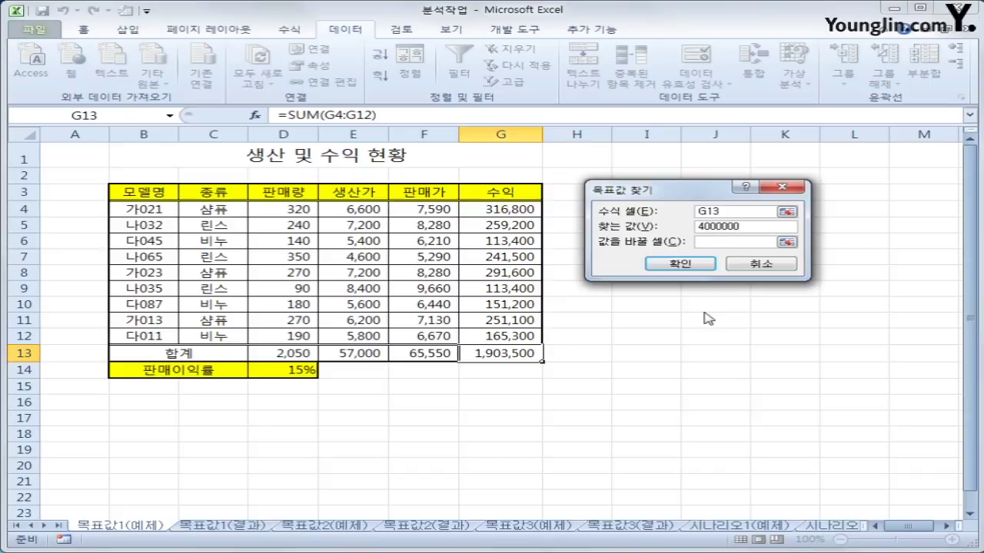
click(721, 241)
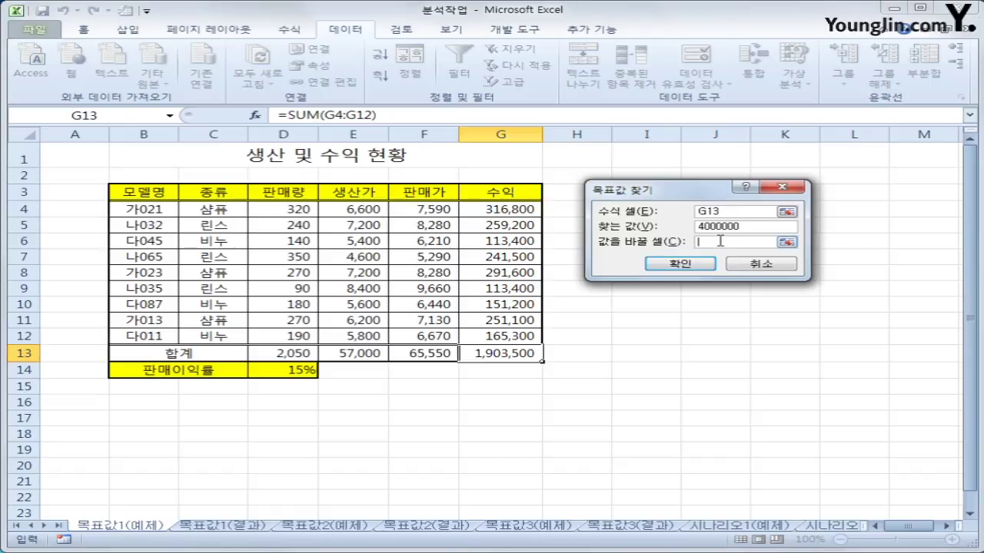
click(283, 373)
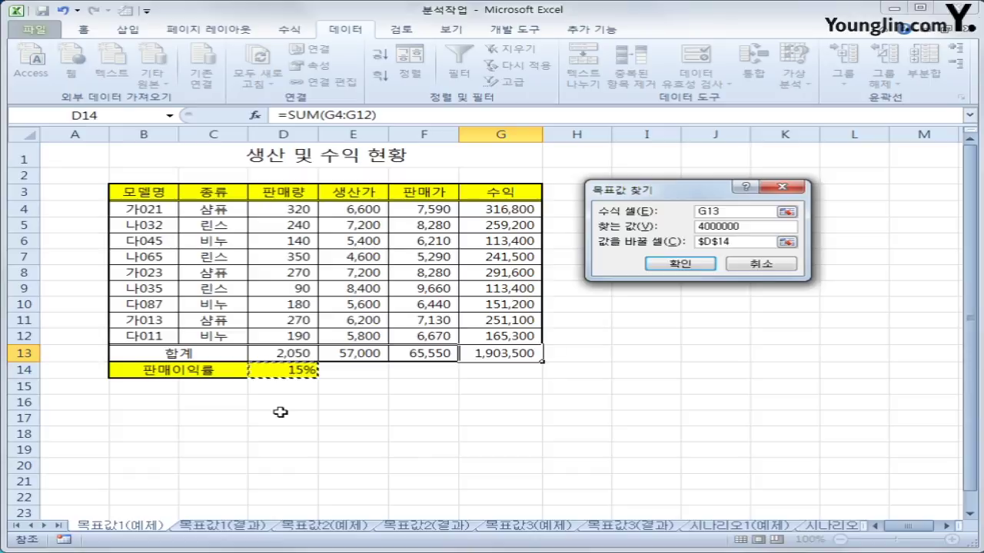
click(680, 264)
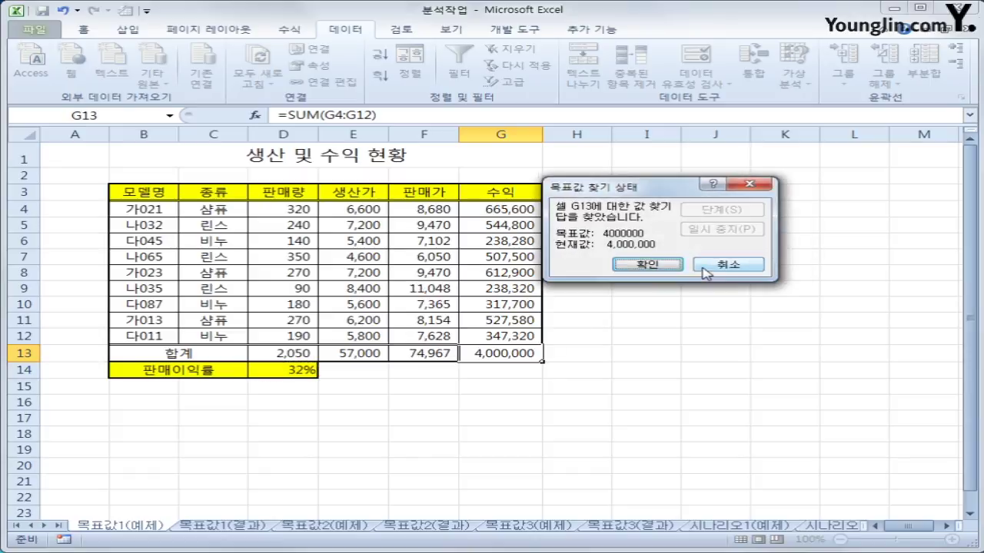
drag(657, 183, 709, 198)
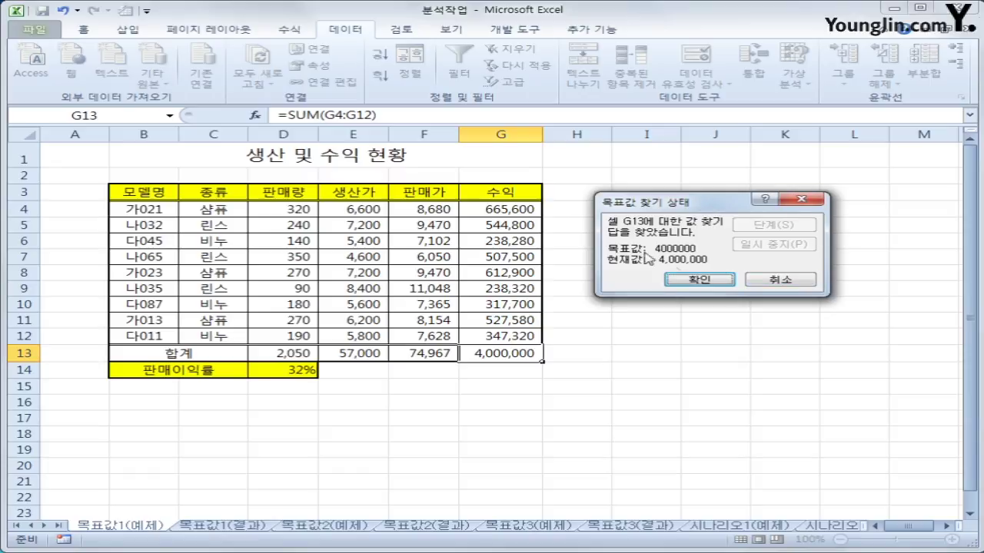
click(701, 281)
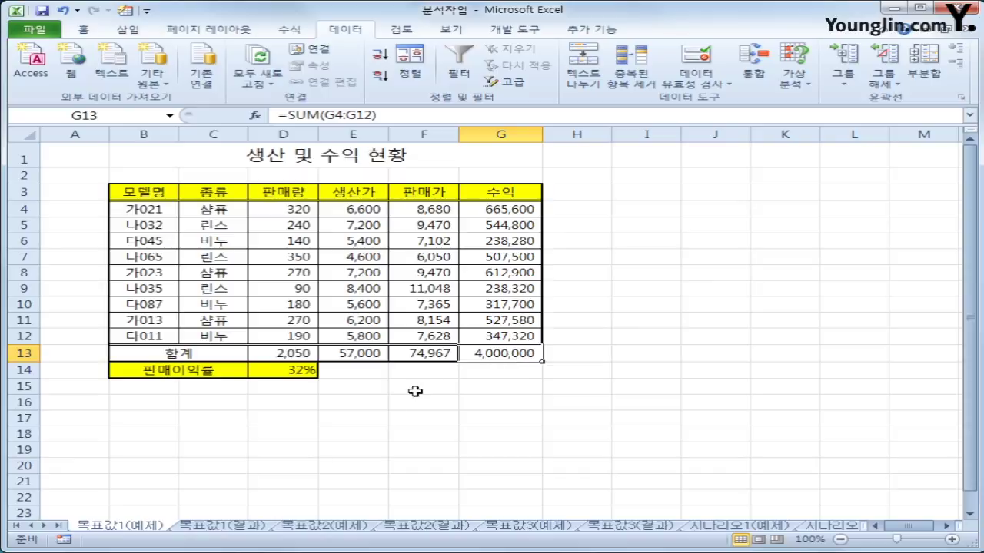
Check the exact rate in D14 and compare the 목표값1(예제) sheet with the 목표값1(결과) sheet.
click(285, 372)
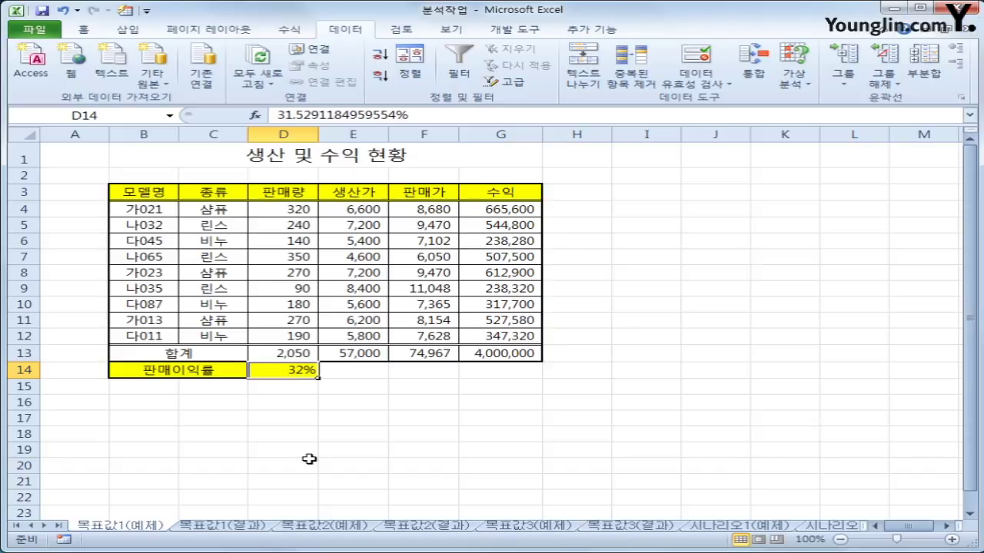
click(201, 527)
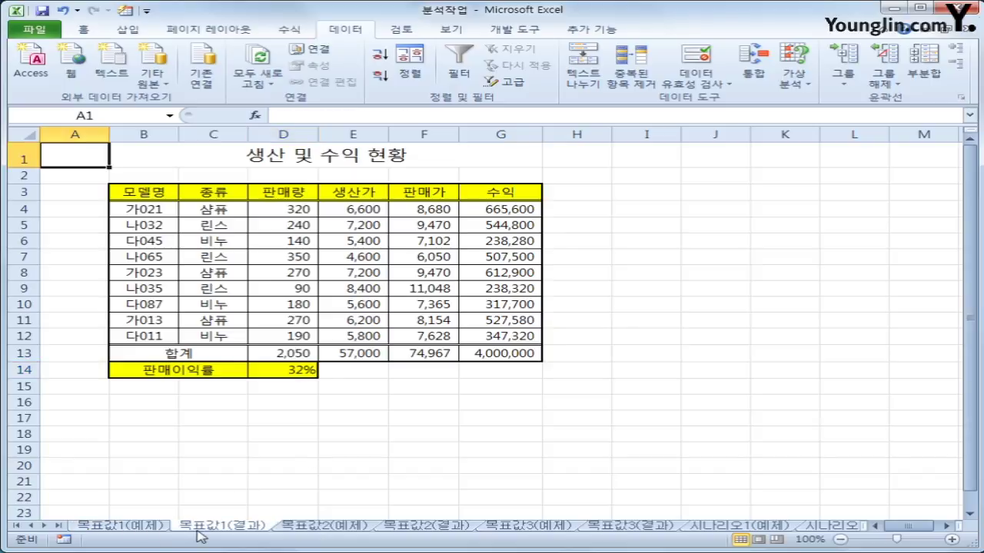
click(143, 528)
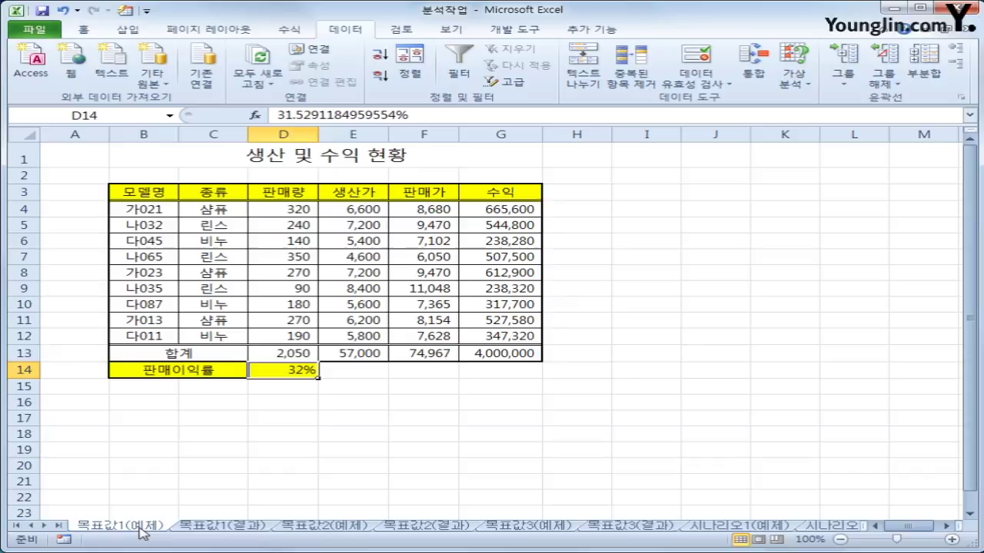
click(198, 527)
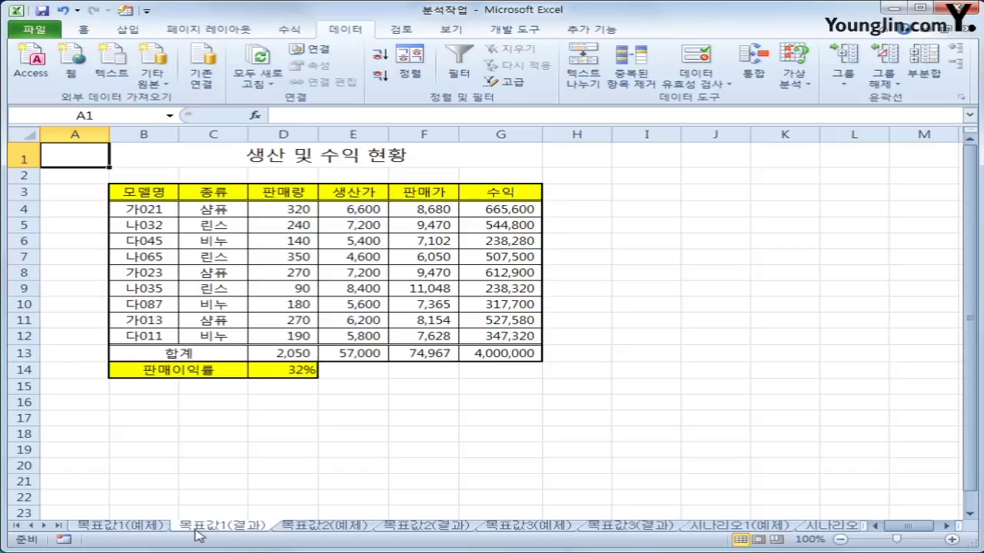
On sheet 목표값2(예제), review G13 and D14 and open Goal Seek for the total planned production cost in G13.
click(324, 529)
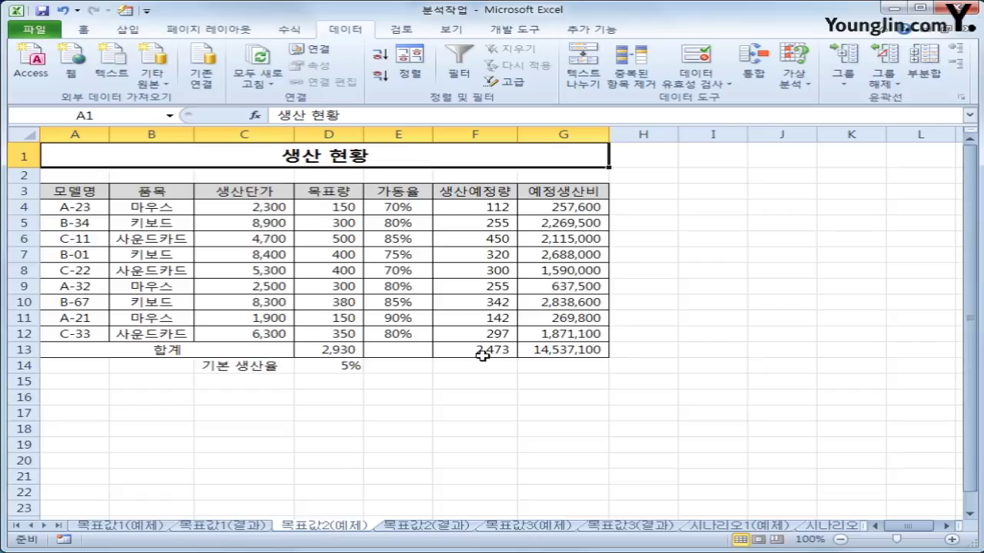
click(555, 352)
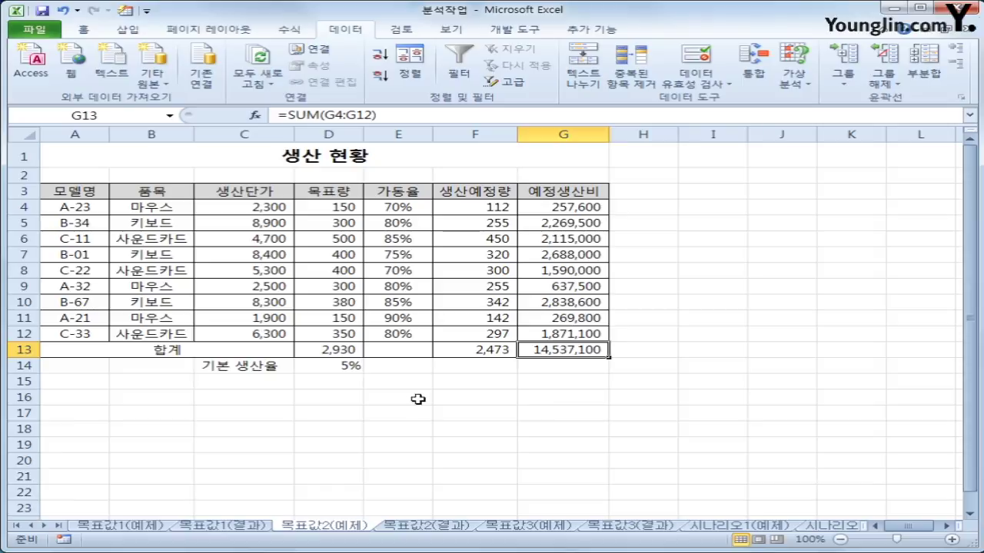
click(317, 364)
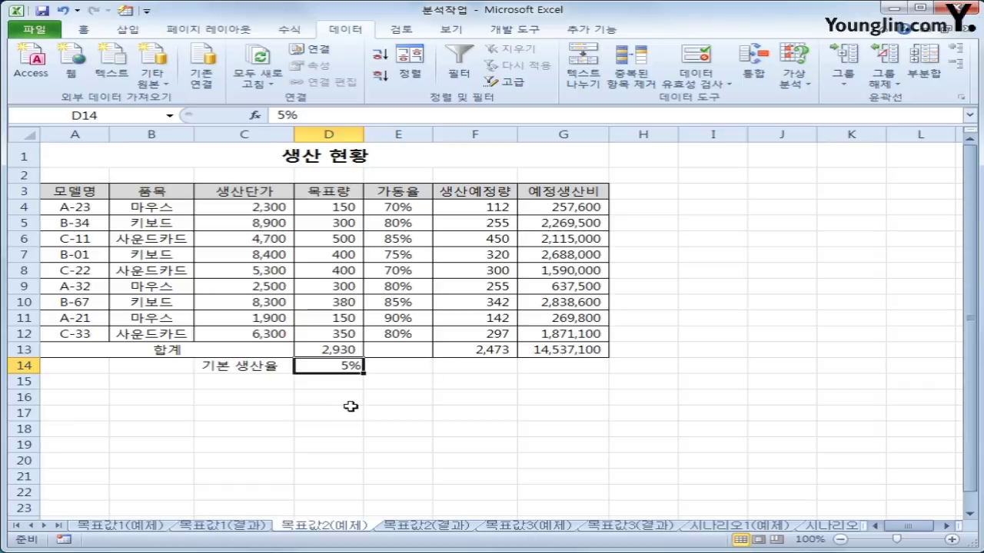
click(556, 347)
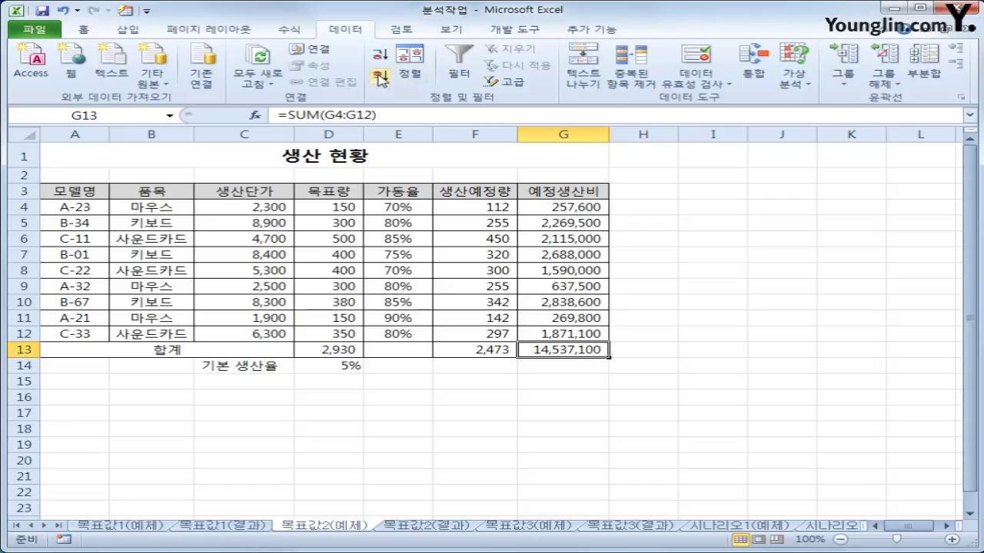
click(814, 84)
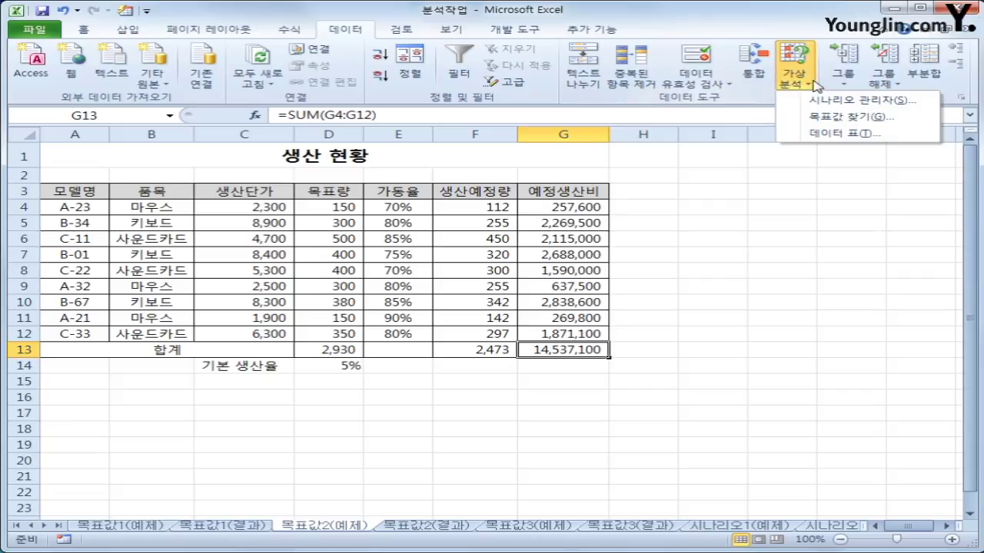
click(812, 123)
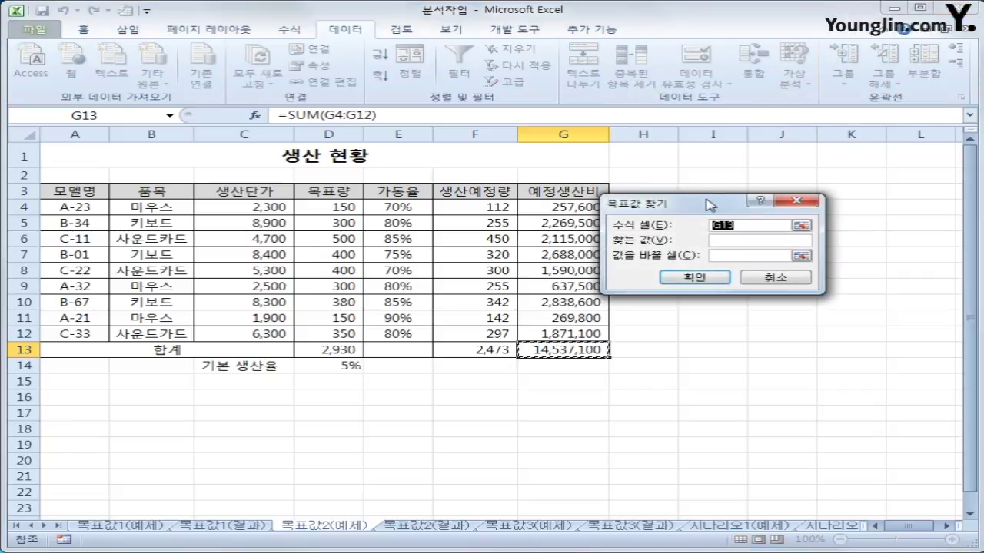
drag(706, 194, 777, 184)
Seek a total planned production cost of 19999500 by changing the base production rate in D14, and accept the solution.
click(784, 218)
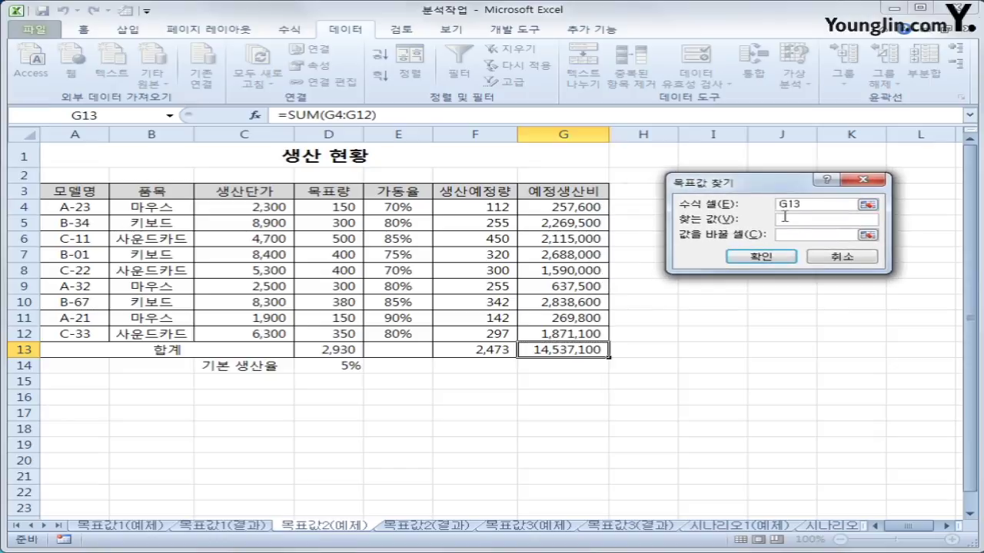
text(19999500)
click(791, 235)
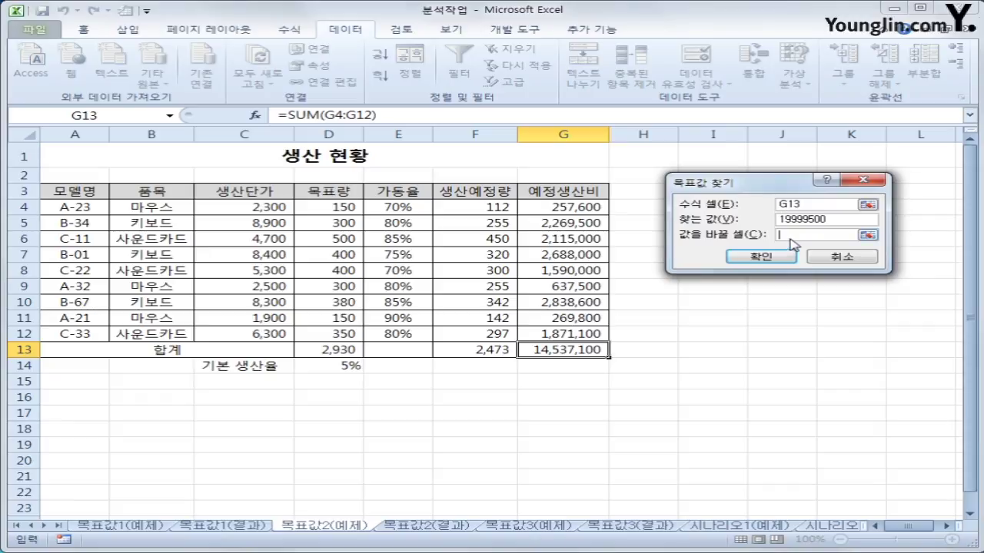
click(359, 367)
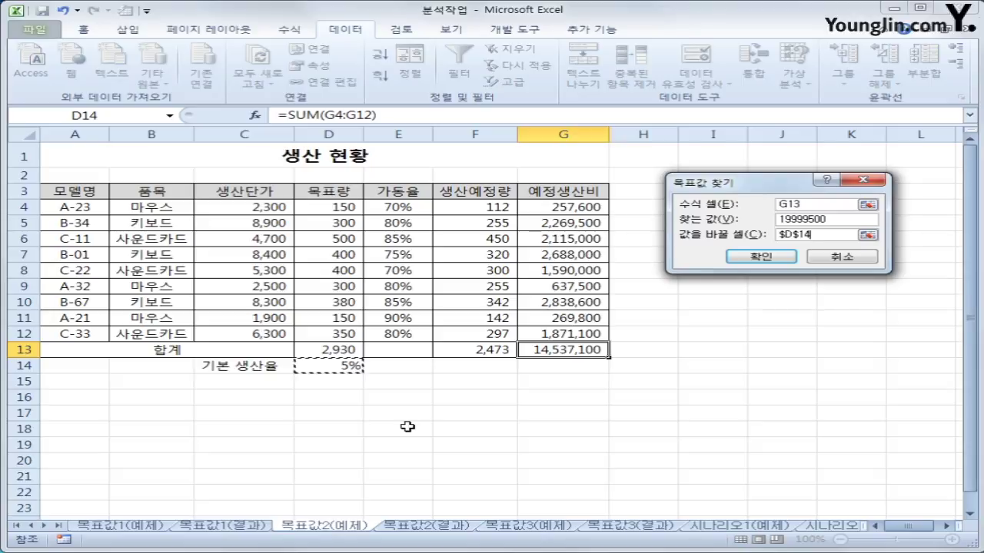
click(788, 262)
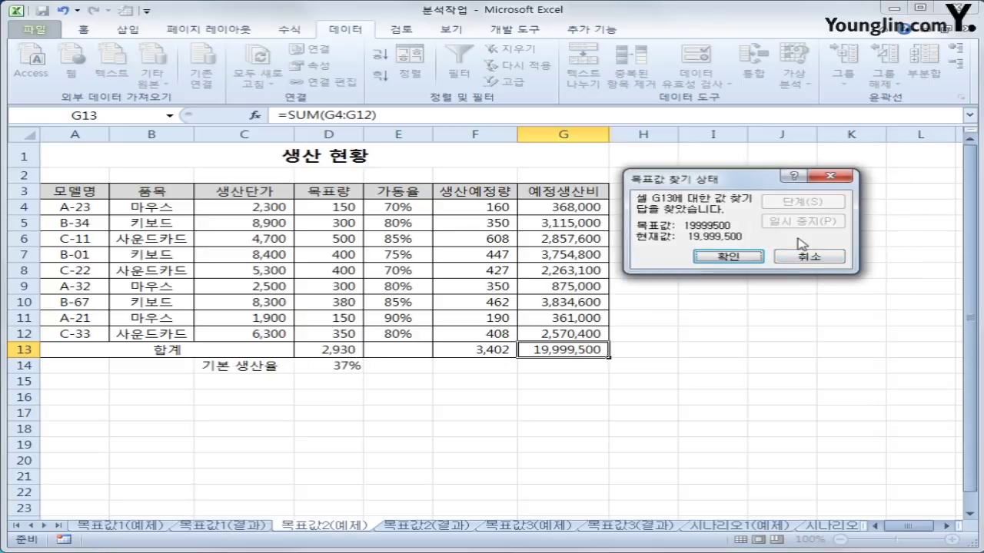
click(752, 260)
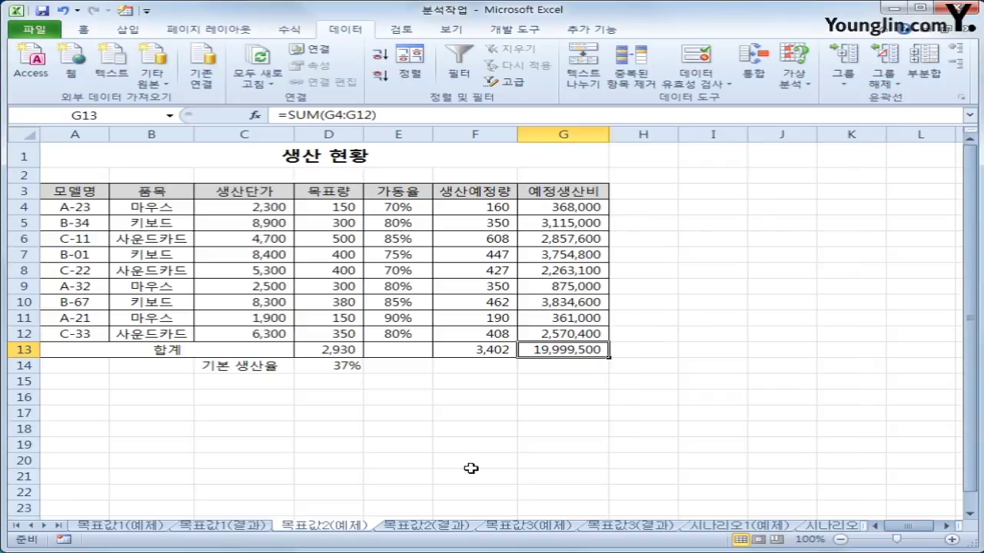
On sheet 목표값3(예제), review C8 and C4 and open Goal Seek for the monthly average salary in C8.
click(507, 527)
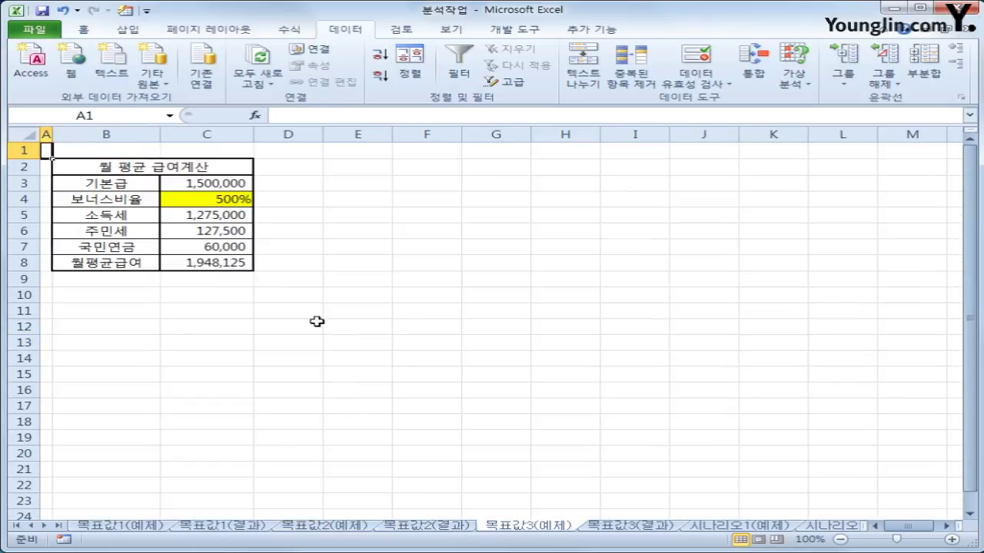
click(229, 261)
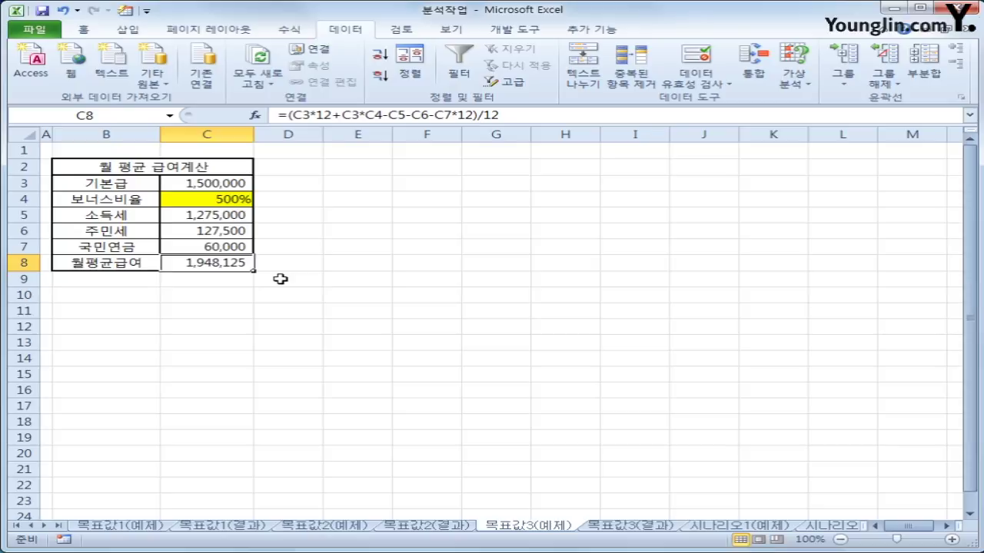
click(224, 202)
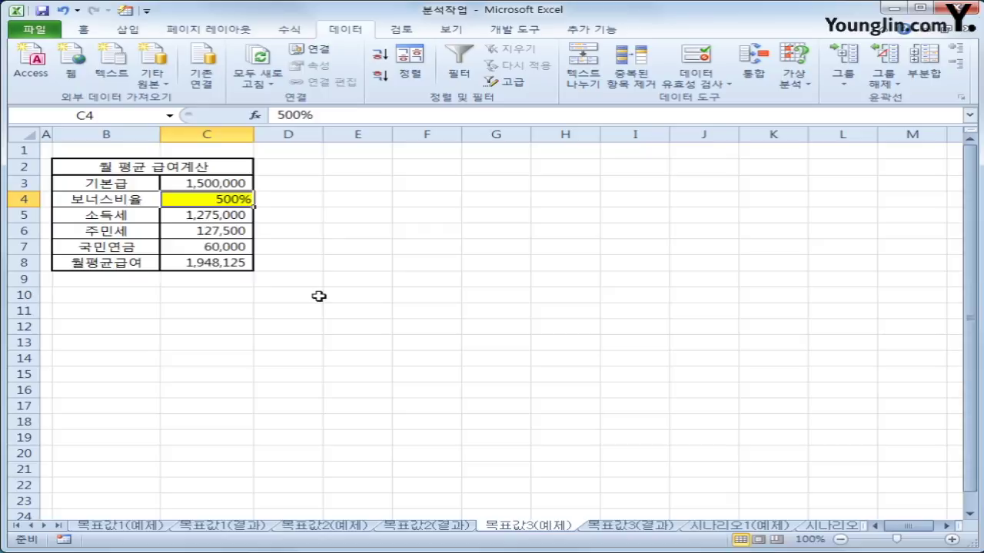
click(232, 266)
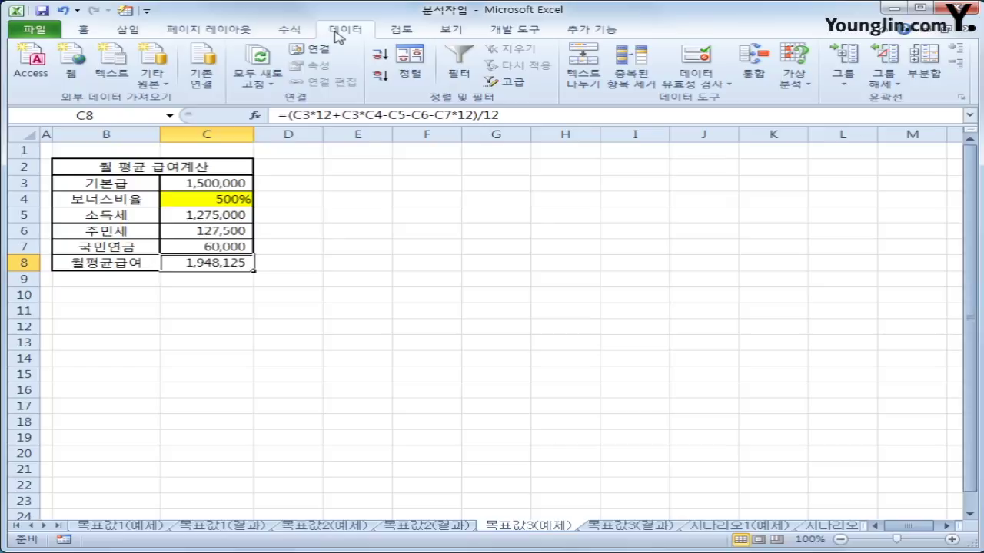
click(796, 84)
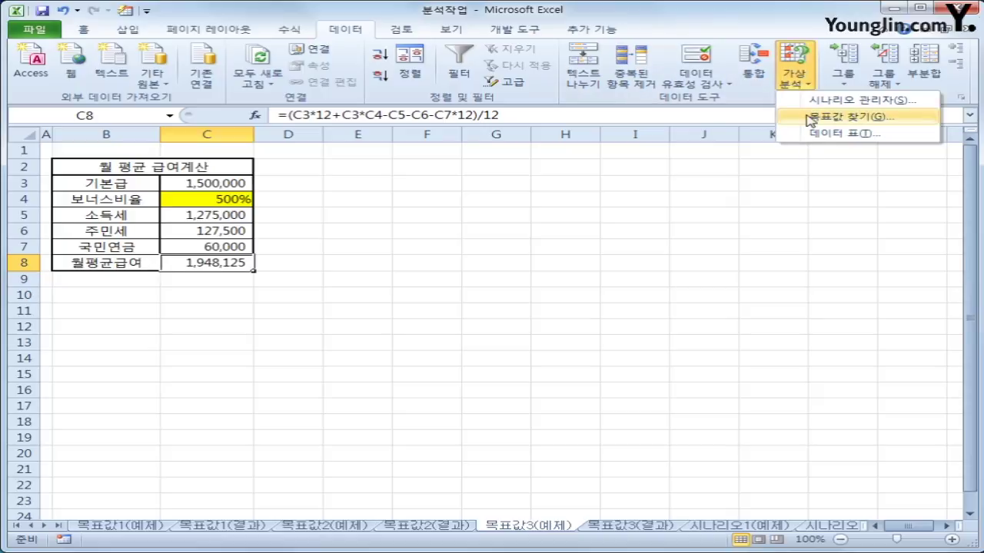
click(810, 117)
drag(700, 186, 572, 186)
Seek a monthly average salary of 2000000 by changing the bonus rate in C4, and accept the solution.
click(616, 218)
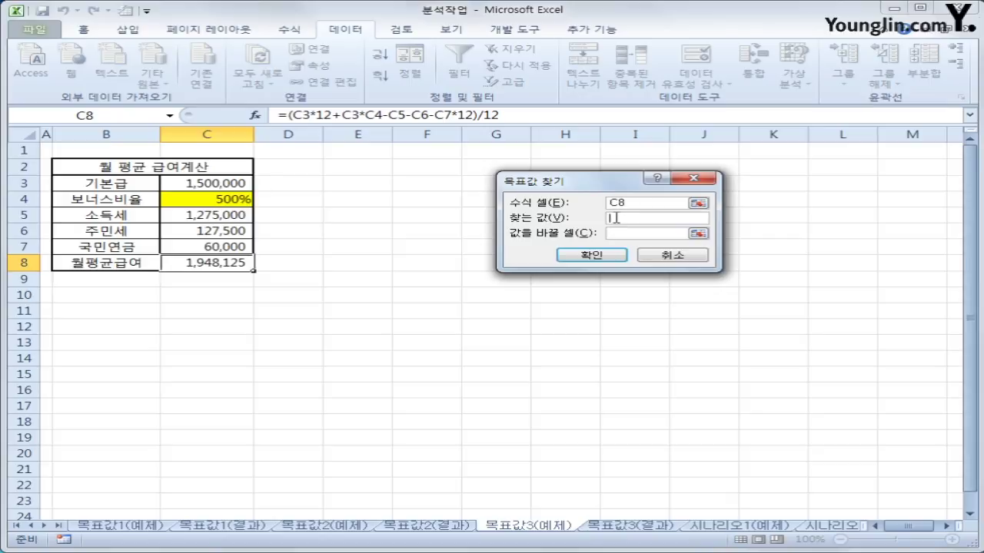
text(200)
text(0000)
click(627, 233)
click(223, 201)
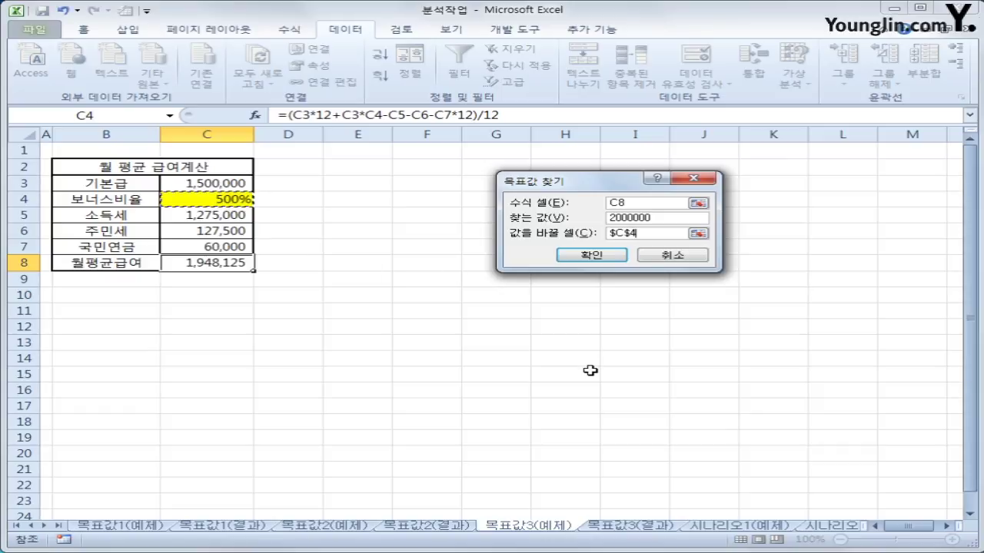
click(602, 260)
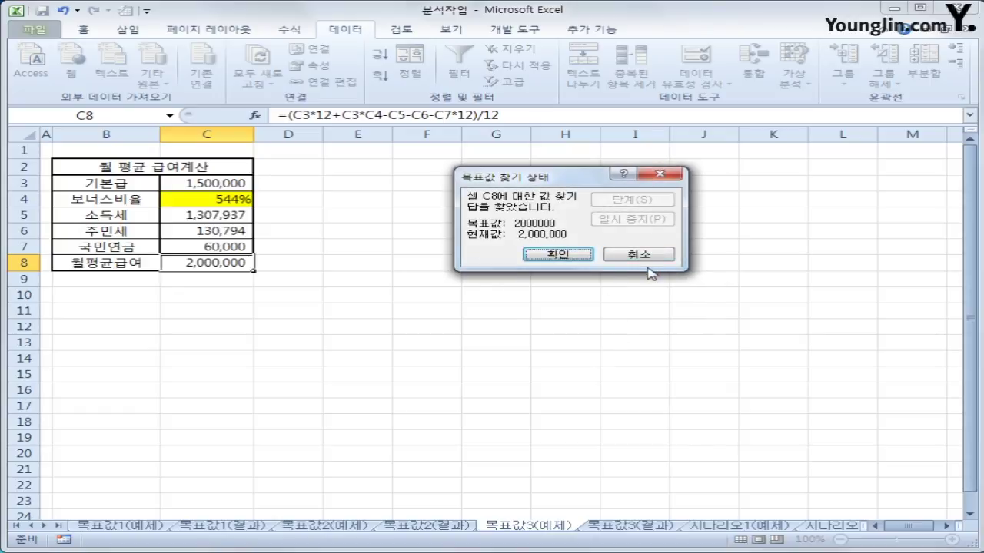
click(558, 255)
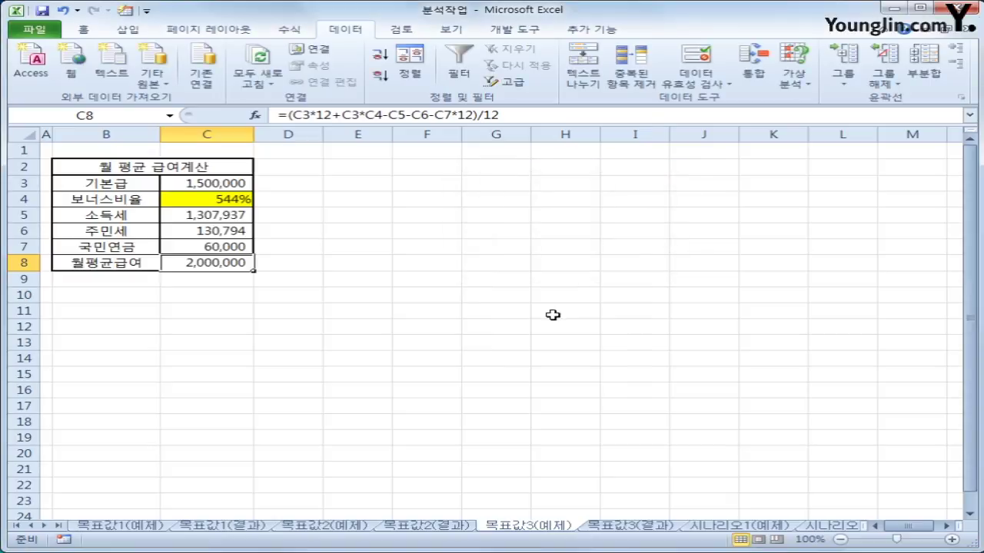